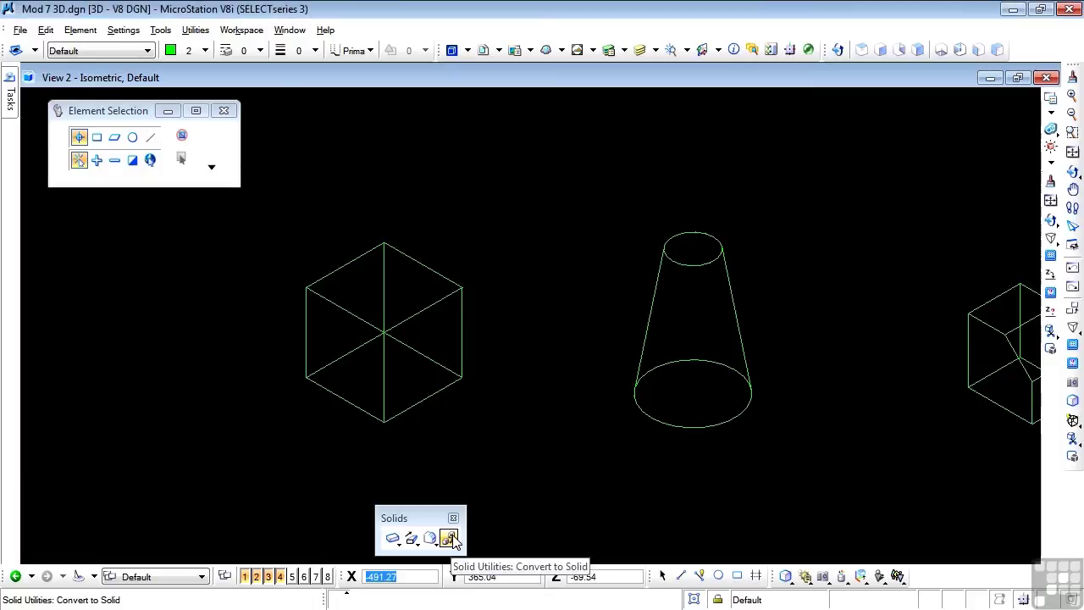
Step: Float the Solid Utilities toolbox, including Convert to Solid, as its own toolbox
{"action": "left_click_drag", "start_coordinate": [452, 539], "coordinate": [500, 516]}
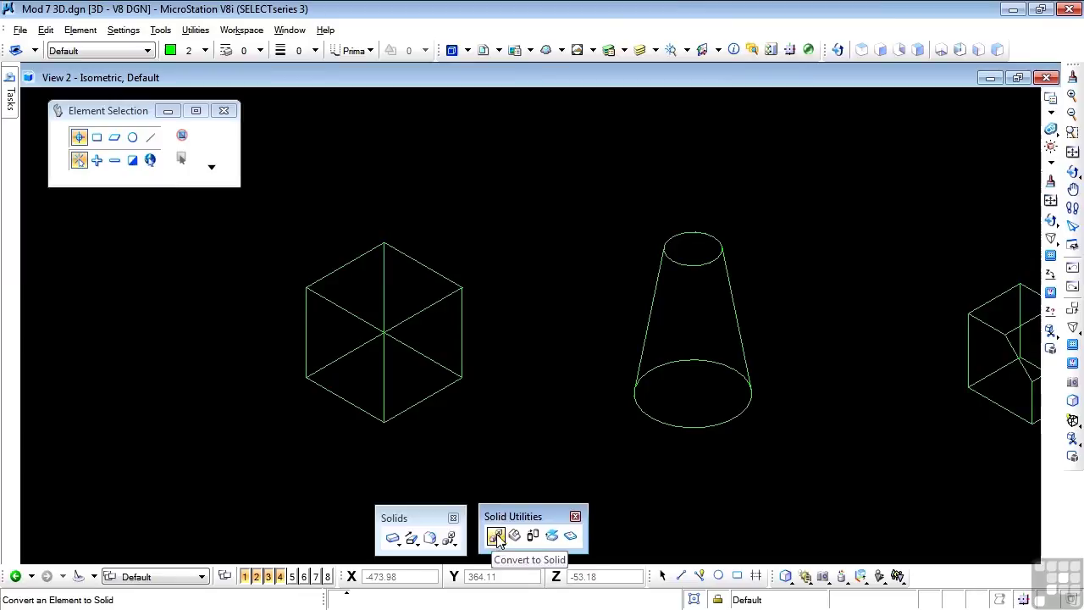
Step: Start Convert to Solid with Primitive Solid output and Keep Original off
{"action": "left_click", "coordinate": [495, 537]}
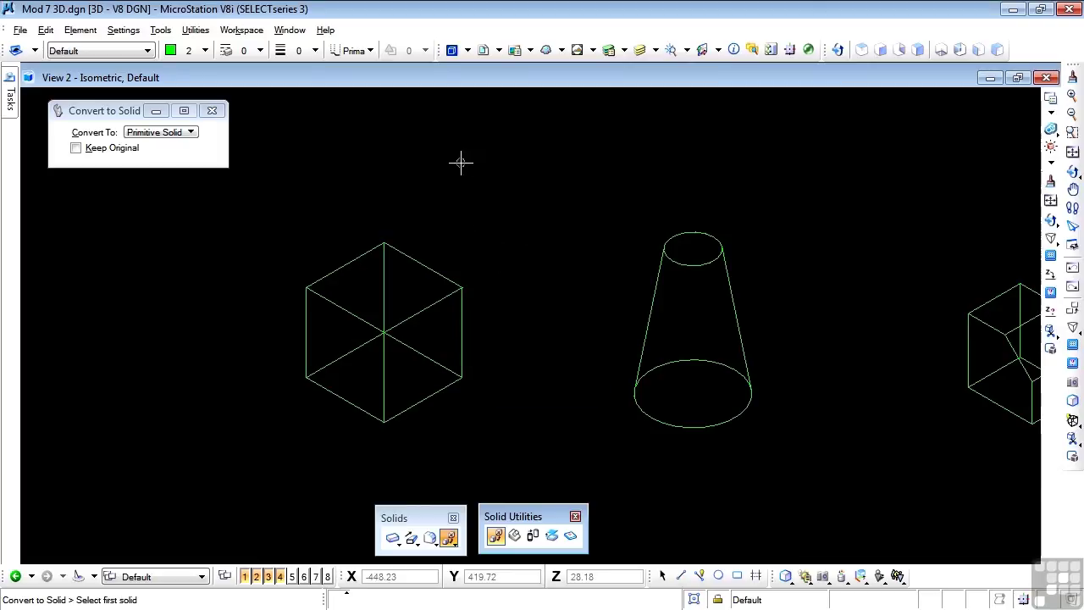
Step: Check the cube in Element Information (Solid, volume 45431.97), then restart Convert to Solid
{"action": "left_click", "coordinate": [734, 49]}
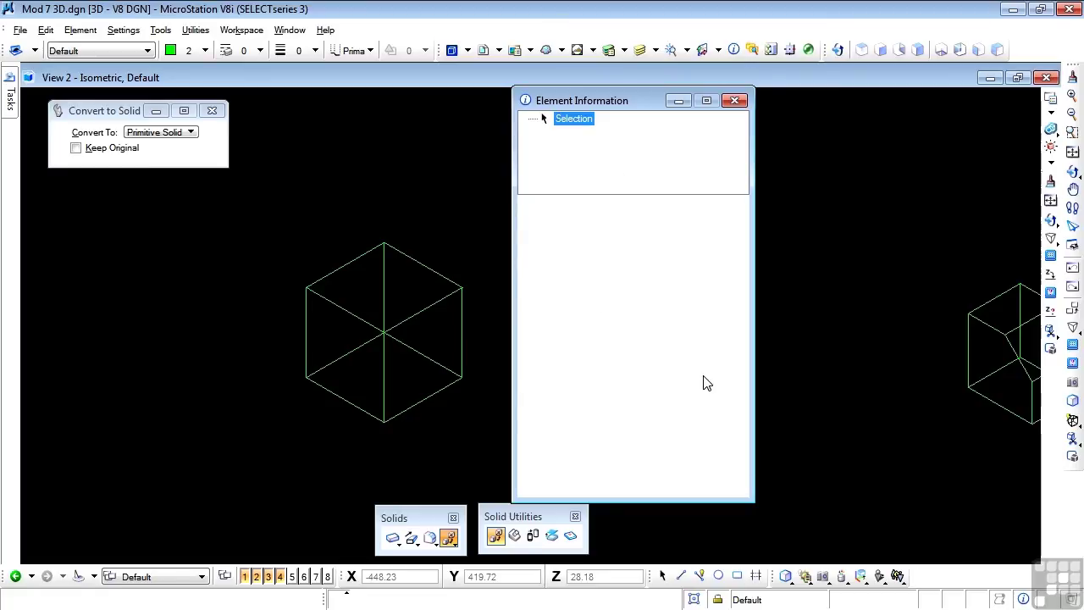
{"action": "left_click", "coordinate": [664, 576]}
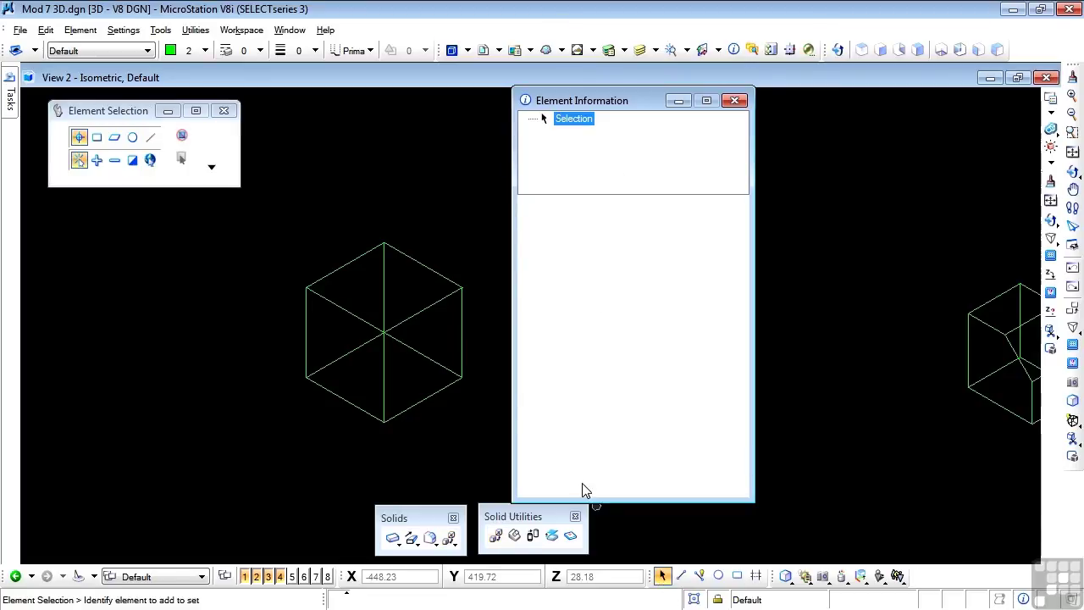
{"action": "left_click", "coordinate": [431, 278]}
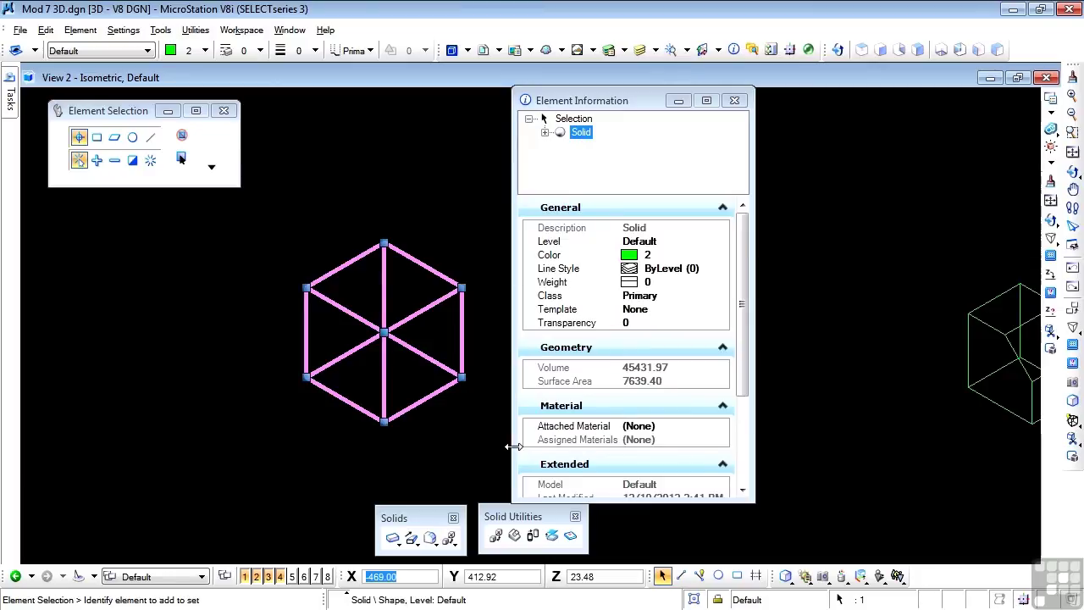
{"action": "left_click", "coordinate": [495, 536]}
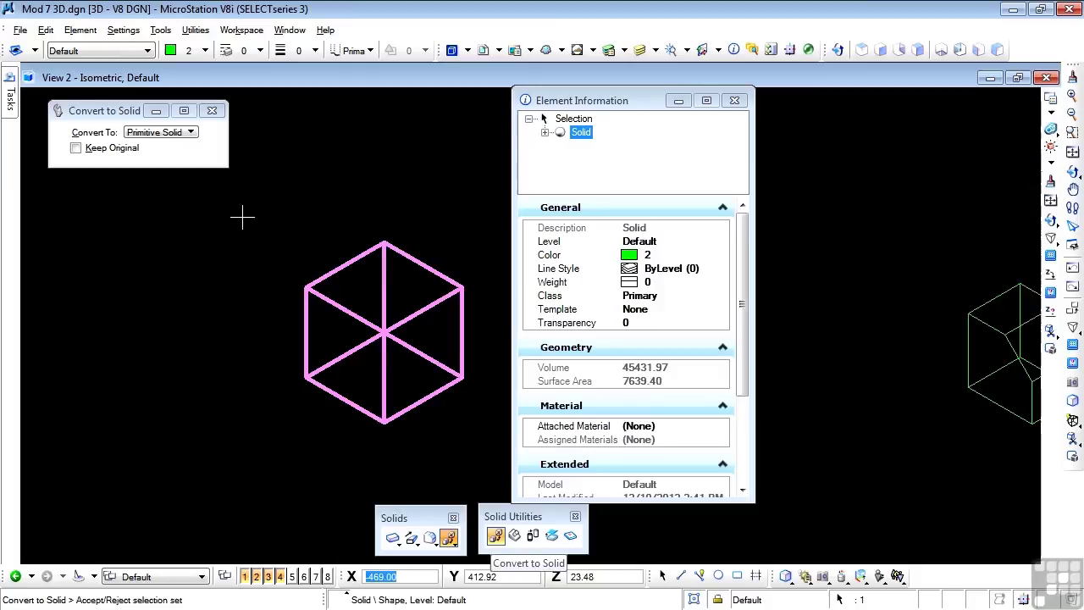
Step: Convert the cube to a Smart Solid and verify its new type
{"action": "left_click", "coordinate": [164, 133]}
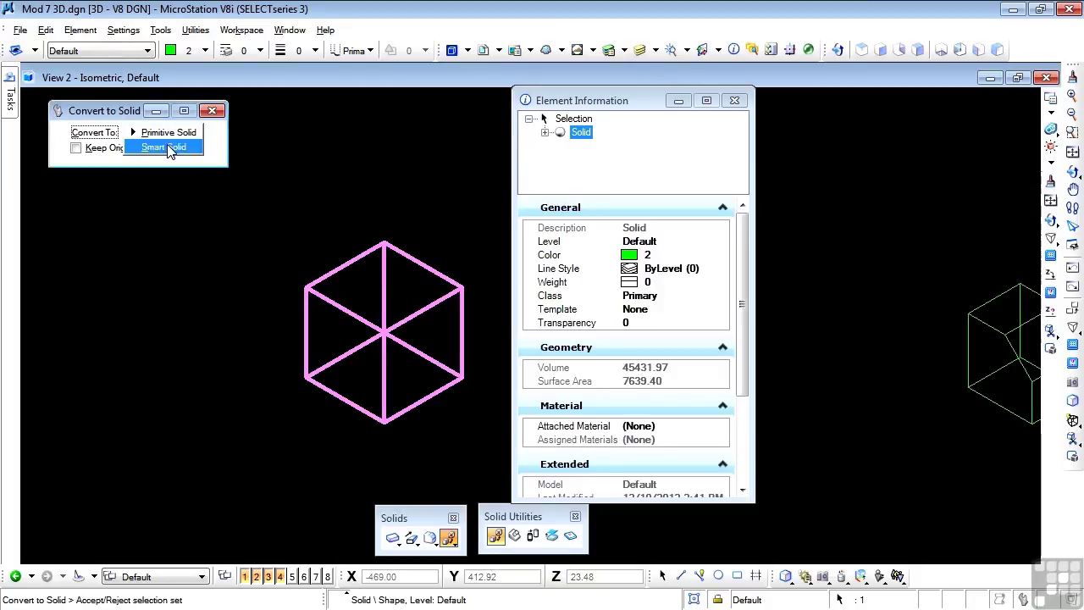
{"action": "left_click", "coordinate": [165, 147]}
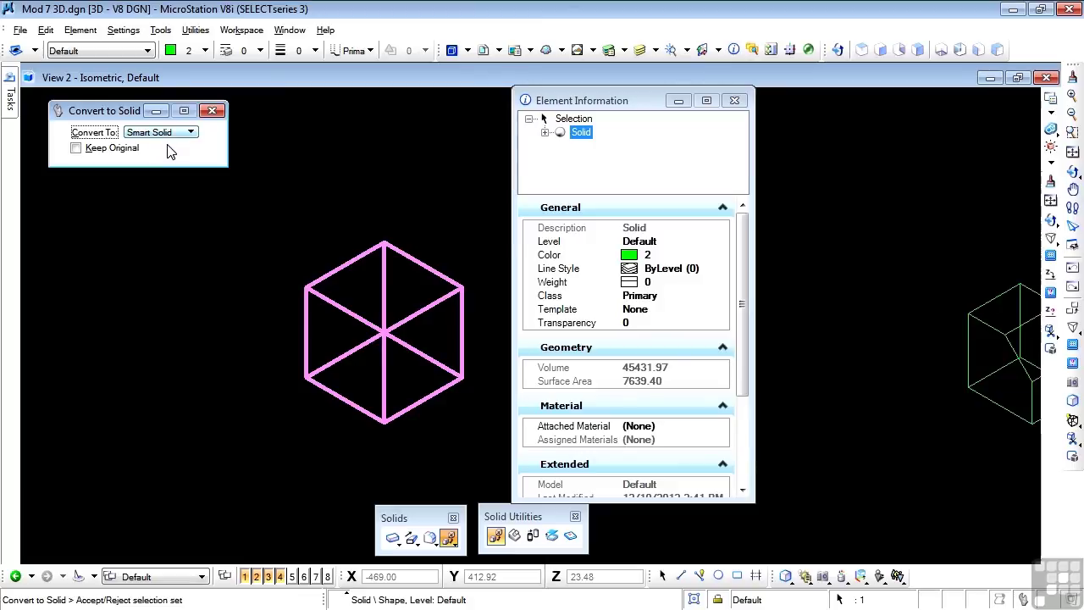
{"action": "left_click", "coordinate": [343, 266]}
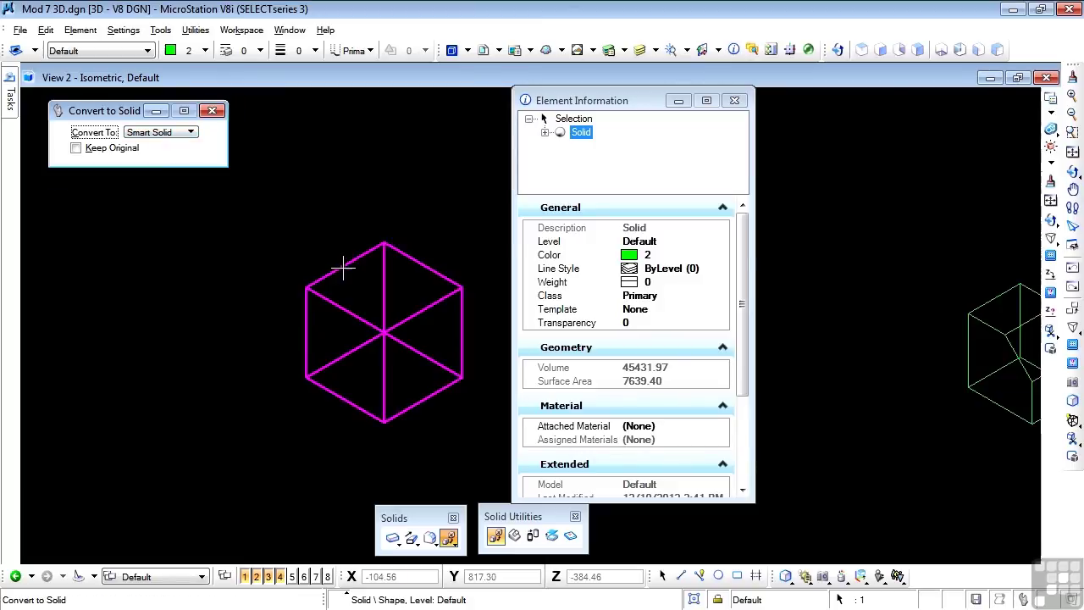
{"action": "left_click", "coordinate": [322, 227]}
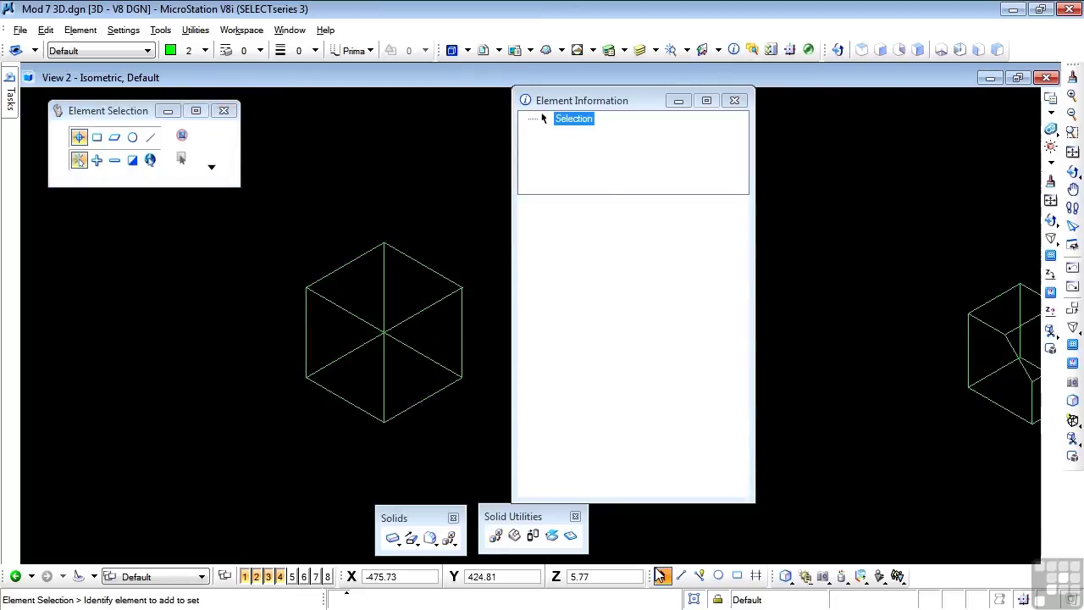
{"action": "left_click", "coordinate": [448, 286]}
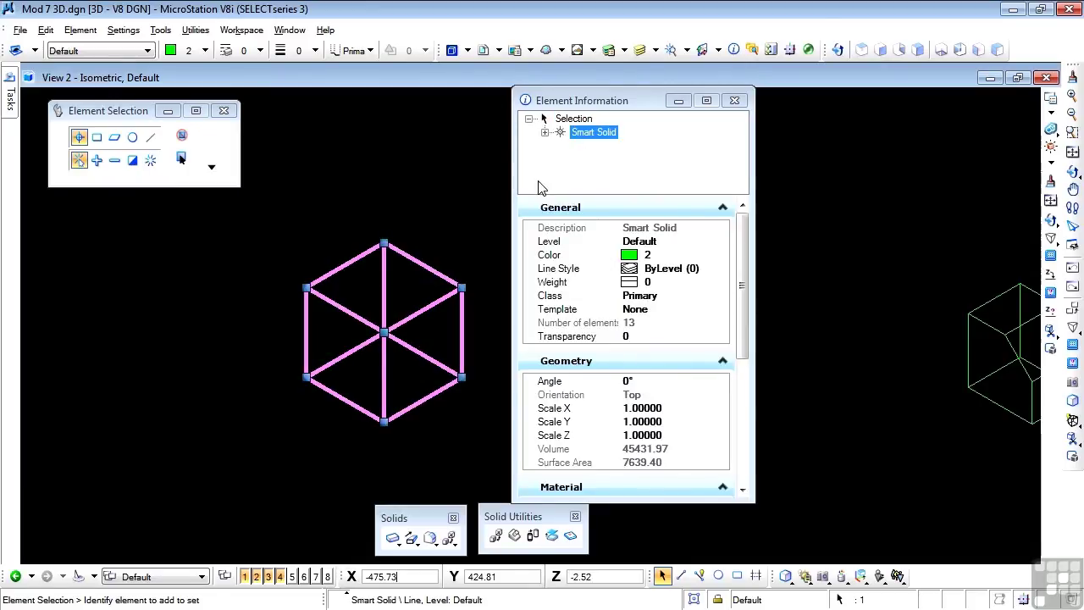
{"action": "left_click", "coordinate": [493, 204]}
Step: Undo the Smart Solid conversion and confirm the cube is a plain Solid again
{"action": "key", "text": "ctrl+z"}
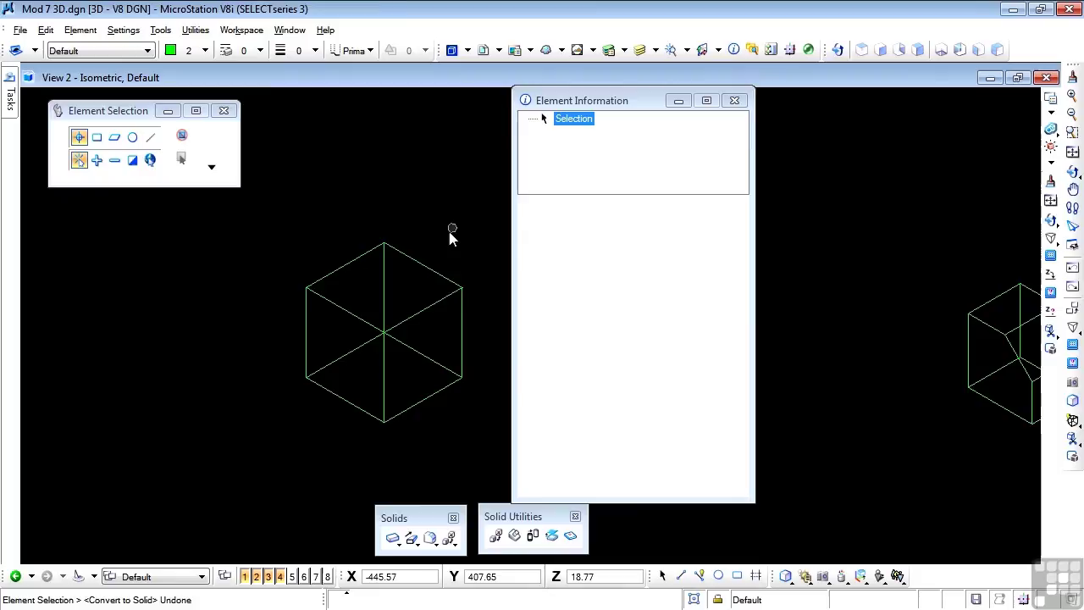
{"action": "left_click", "coordinate": [426, 267]}
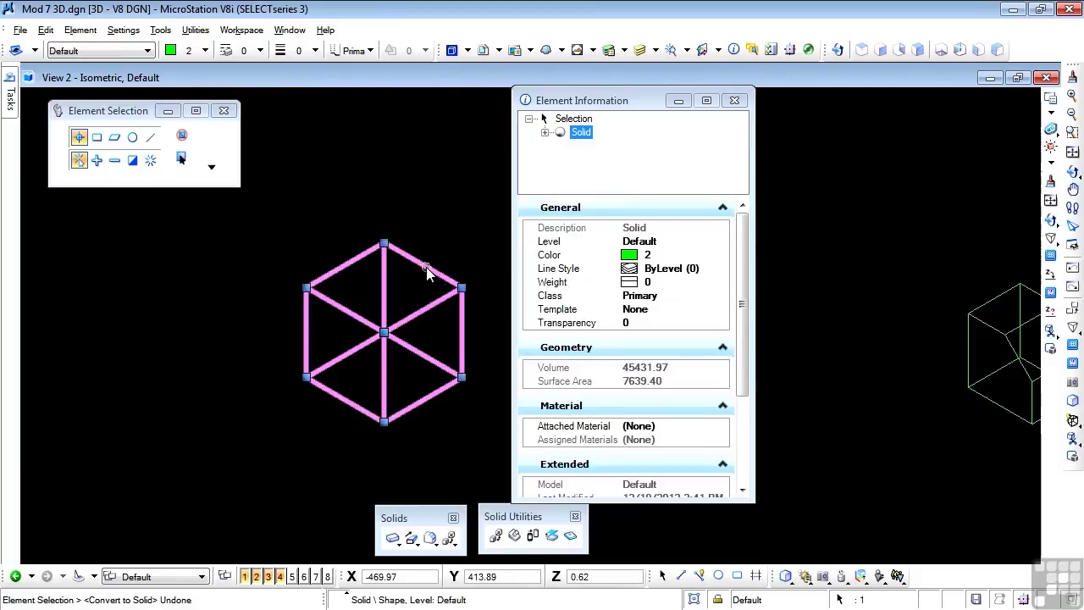
{"action": "left_click", "coordinate": [442, 237]}
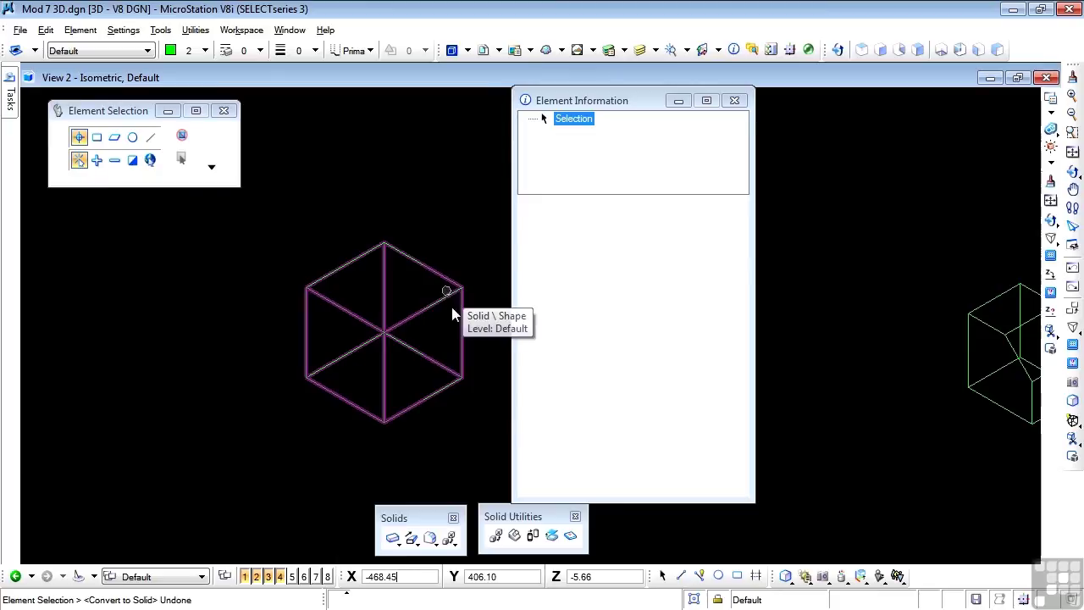
Step: Fillet the cube's four top edges with a 5.00 radius
{"action": "left_click", "coordinate": [430, 540]}
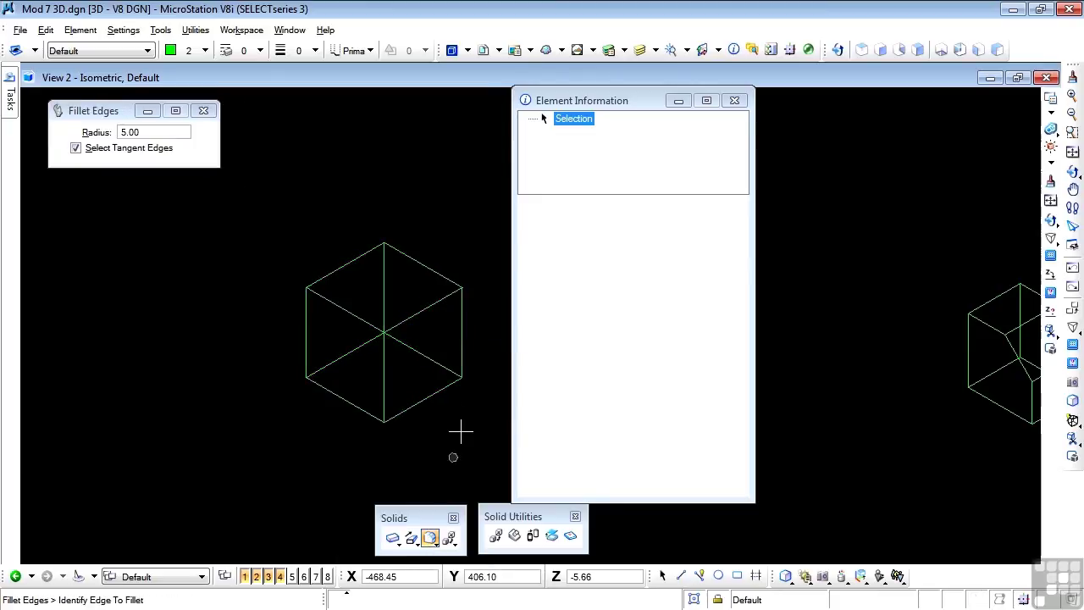
{"action": "scroll", "coordinate": [386, 347], "scroll_direction": "up", "scroll_amount": 2}
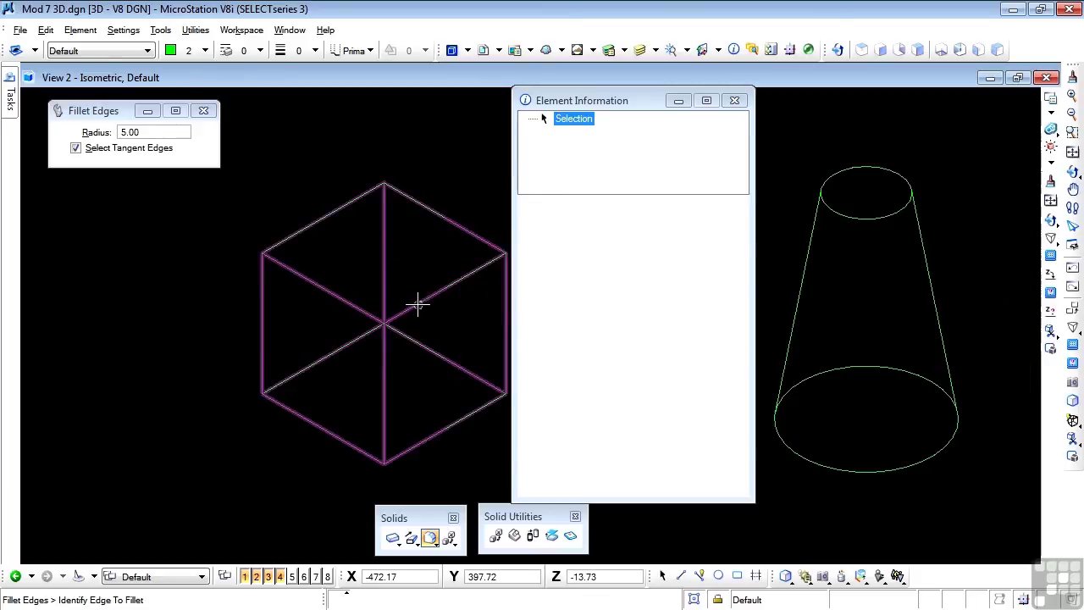
{"action": "left_click", "coordinate": [415, 301]}
{"action": "left_click", "coordinate": [317, 285], "text": "ctrl"}
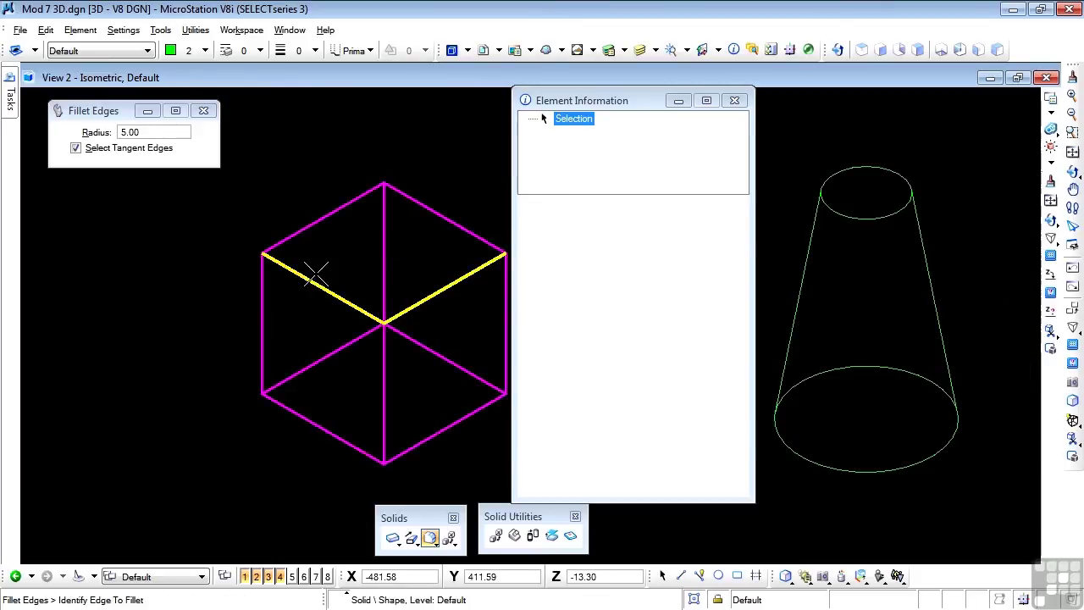
{"action": "left_click", "coordinate": [313, 223], "text": "ctrl"}
{"action": "left_click", "coordinate": [407, 200], "text": "ctrl"}
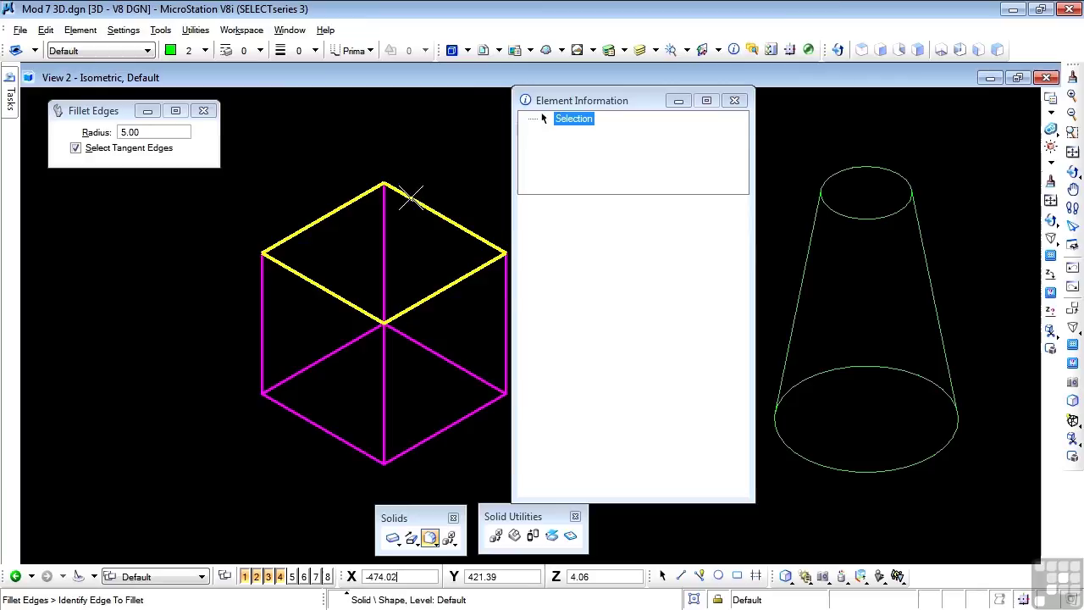
{"action": "left_click", "coordinate": [315, 179]}
Step: Preview the filleted cube with smooth shading, then return to wireframe
{"action": "scroll", "coordinate": [157, 259], "scroll_direction": "down", "scroll_amount": 1}
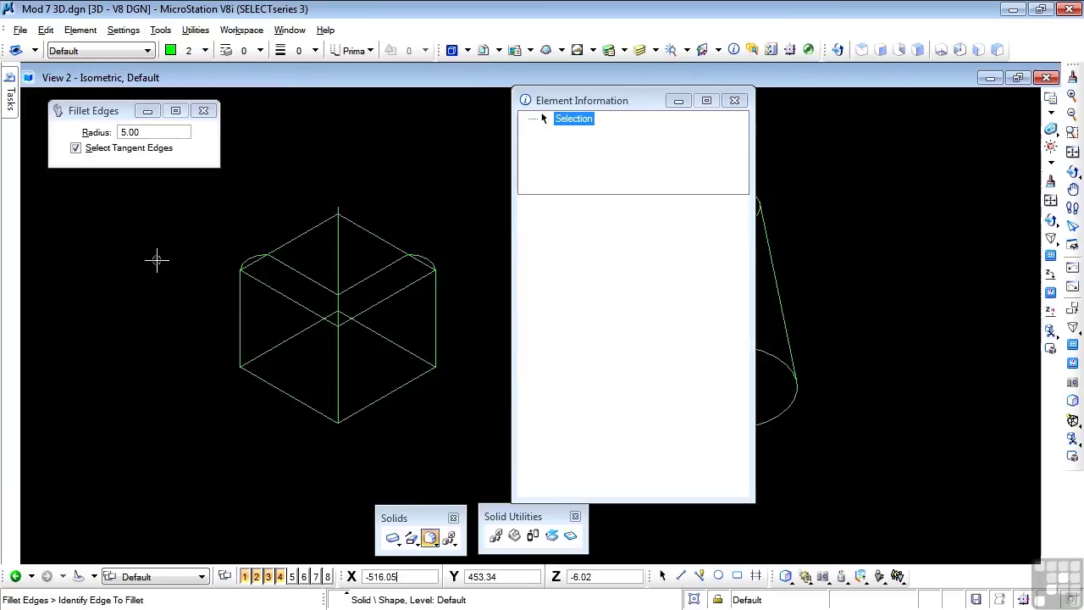
{"action": "key", "text": "F5"}
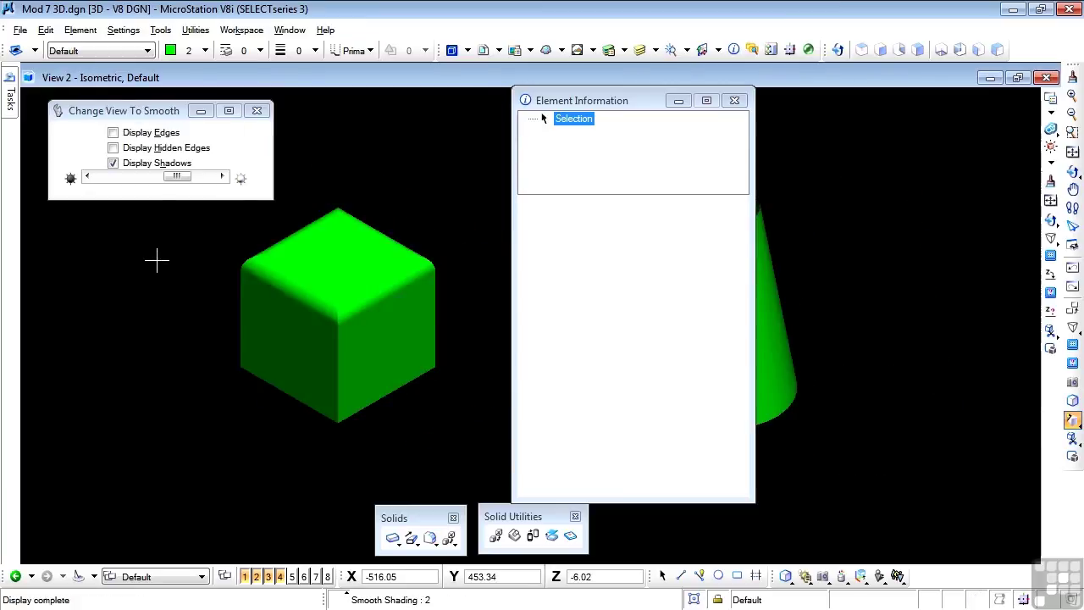
{"action": "key", "text": "F4"}
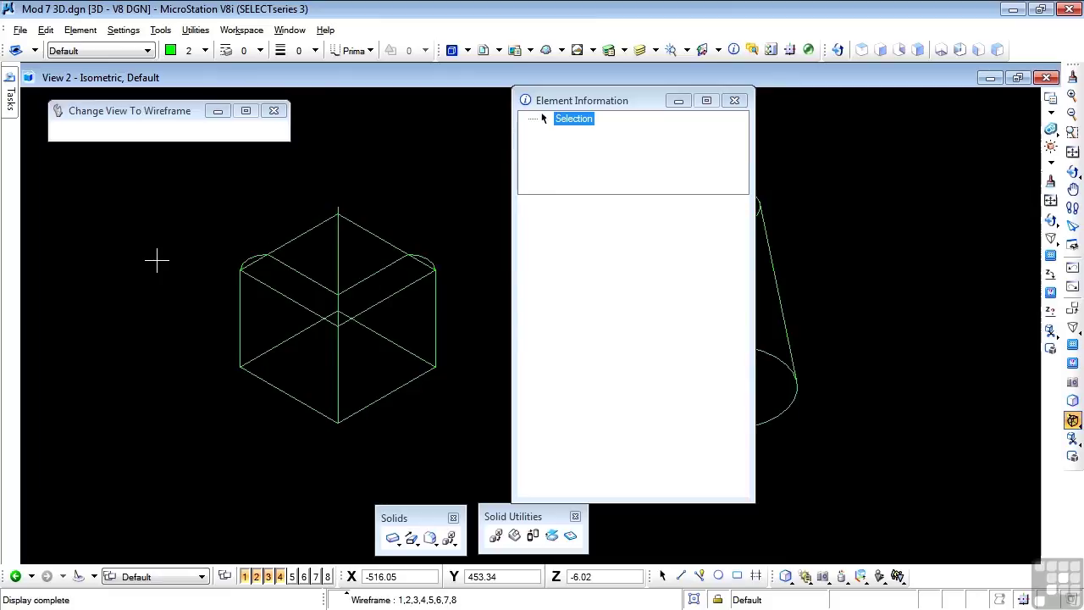
{"action": "left_click", "coordinate": [663, 576]}
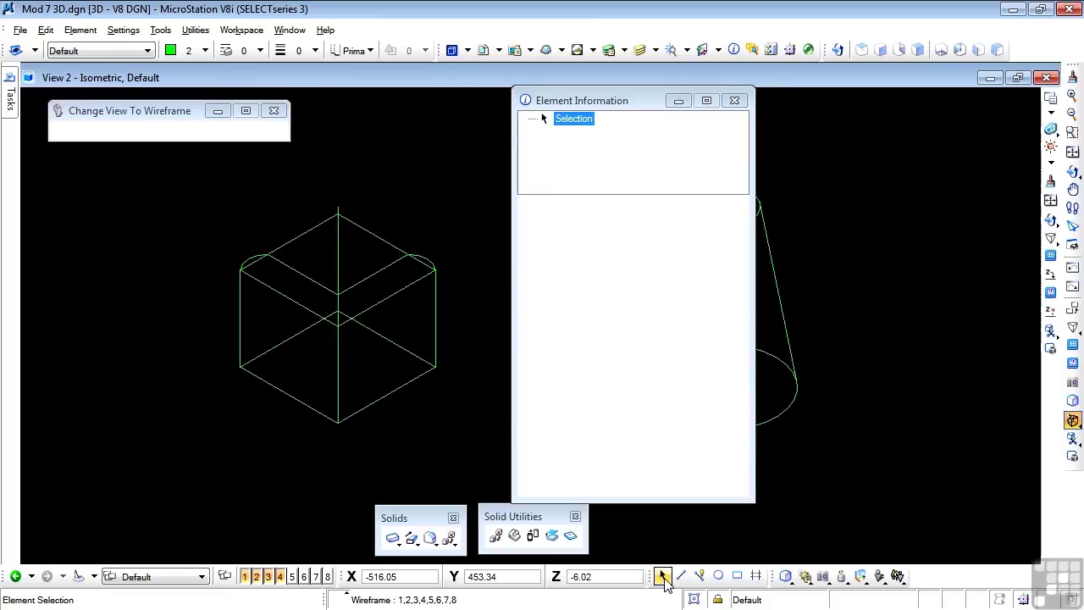
{"action": "left_click", "coordinate": [439, 301]}
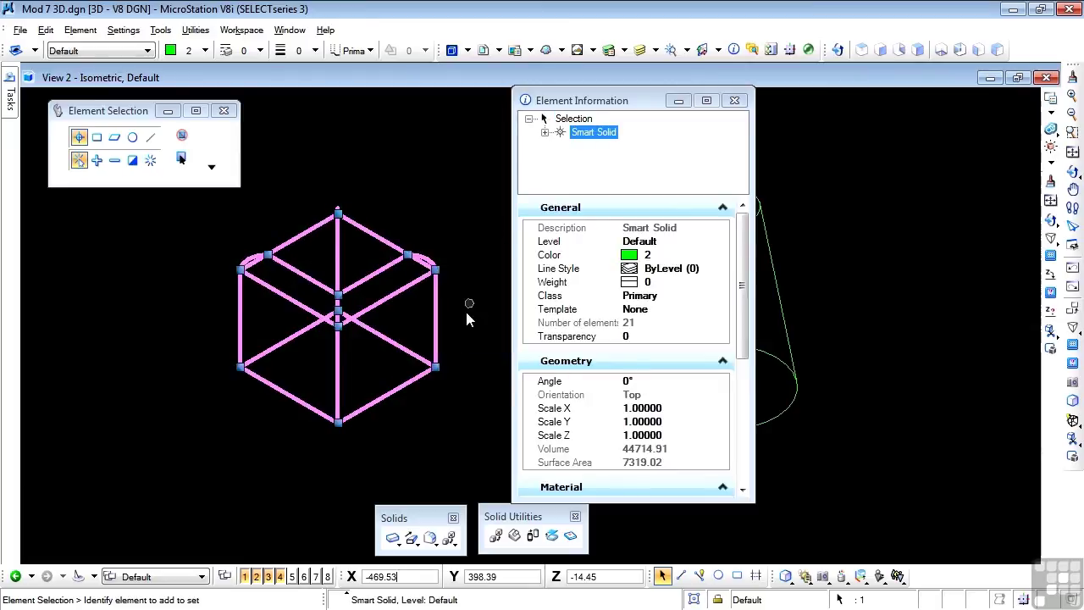
{"action": "left_click", "coordinate": [467, 311]}
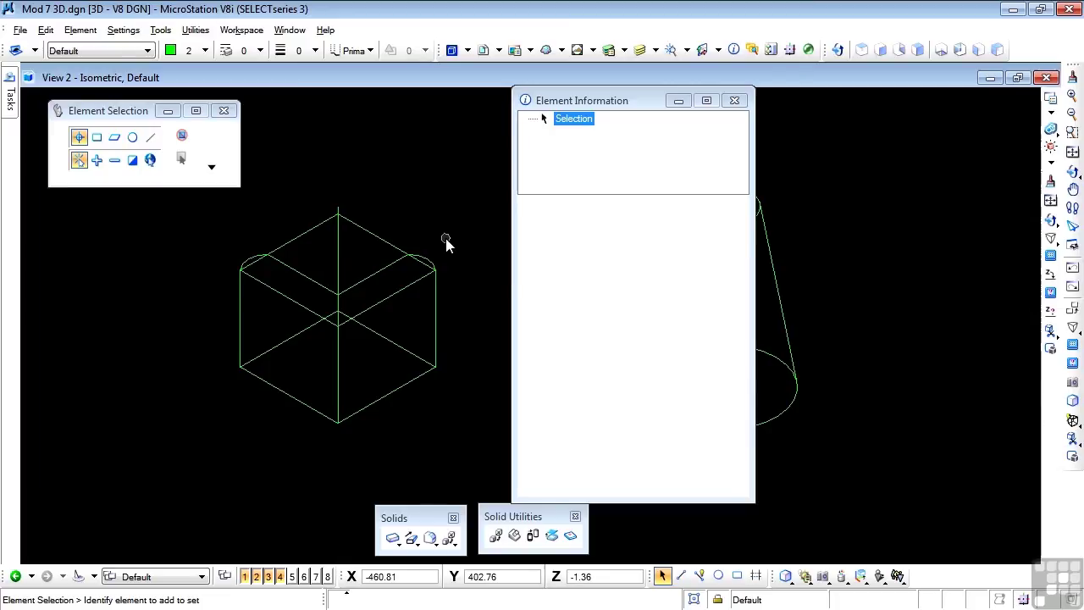
Step: Close Element Information and select, then deselect, the cone
{"action": "left_click", "coordinate": [734, 102]}
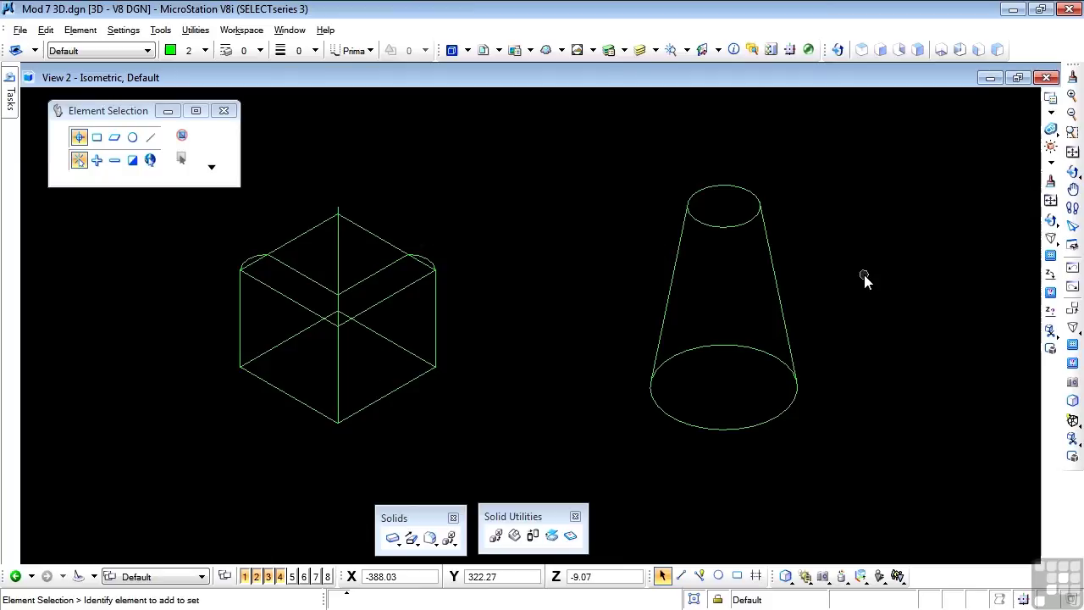
{"action": "left_click", "coordinate": [770, 254]}
{"action": "left_click", "coordinate": [797, 263]}
Step: Smooth-shade the view and orbit around the cone, revealing its open top
{"action": "key", "text": "F5"}
{"action": "left_click", "coordinate": [796, 262]}
{"action": "key", "text": "F6"}
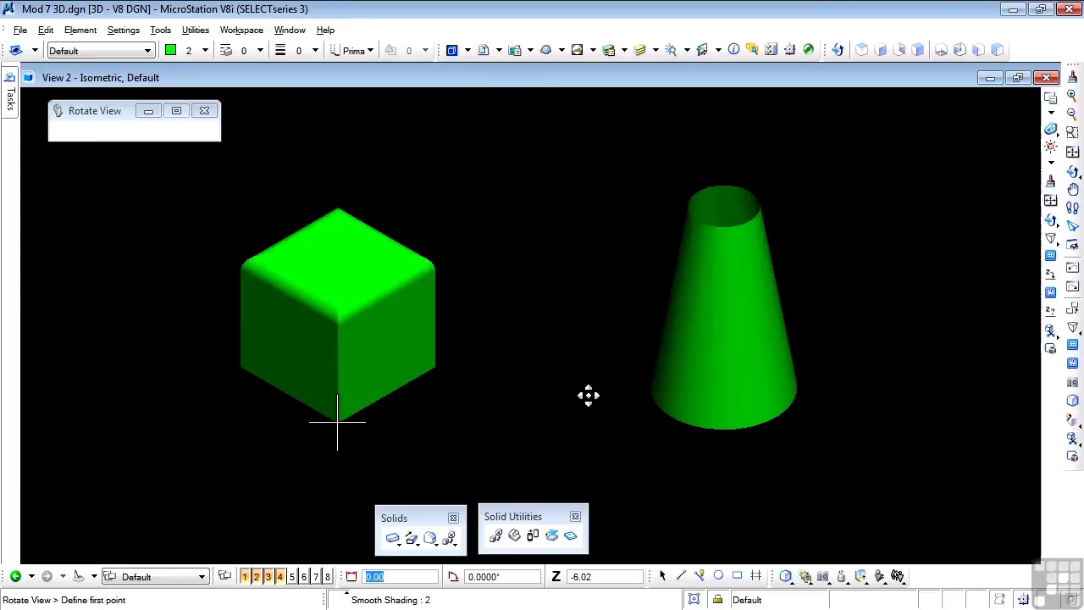
{"action": "left_click", "coordinate": [708, 225]}
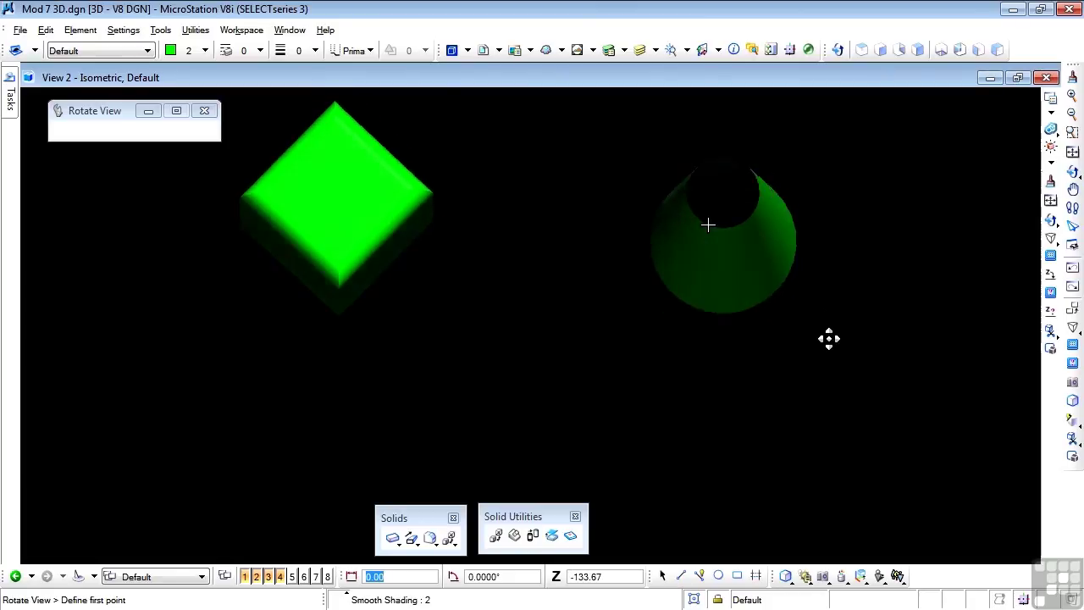
{"action": "right_click", "coordinate": [837, 287]}
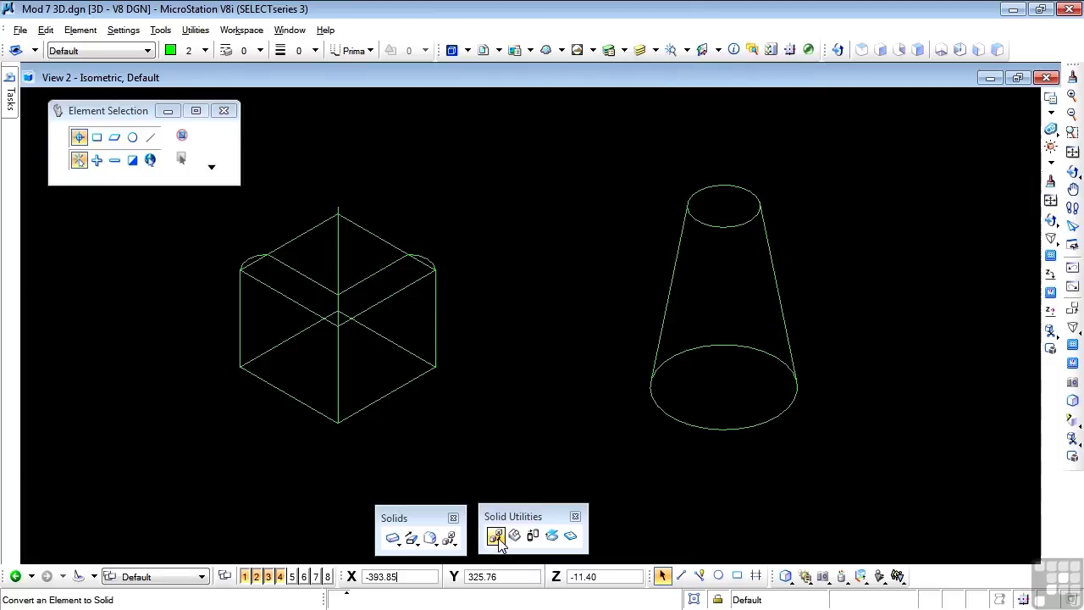
Step: Convert the surface cone into a Smart Solid
{"action": "left_click", "coordinate": [497, 537]}
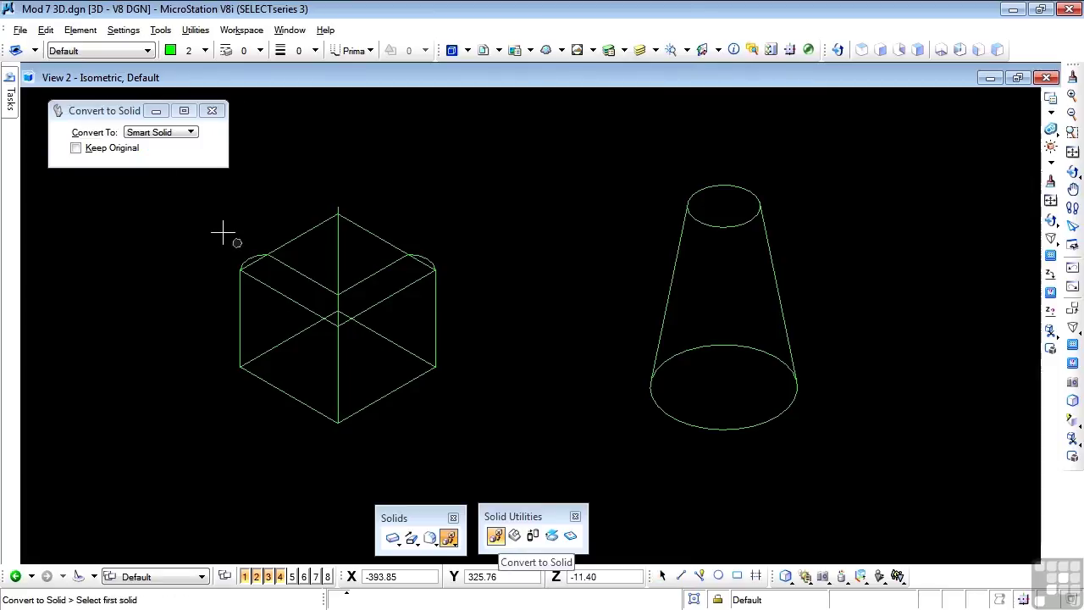
{"action": "left_click", "coordinate": [675, 250]}
{"action": "left_click", "coordinate": [648, 251]}
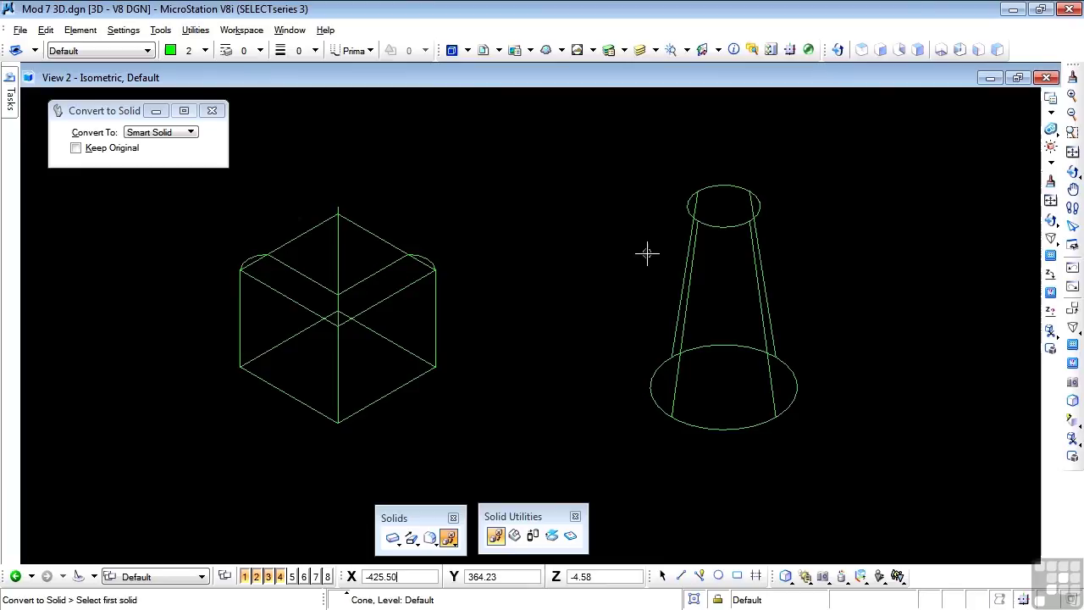
Step: Check the cone's capped top in a smooth-shaded orbit, then return to wireframe
{"action": "key", "text": "F5"}
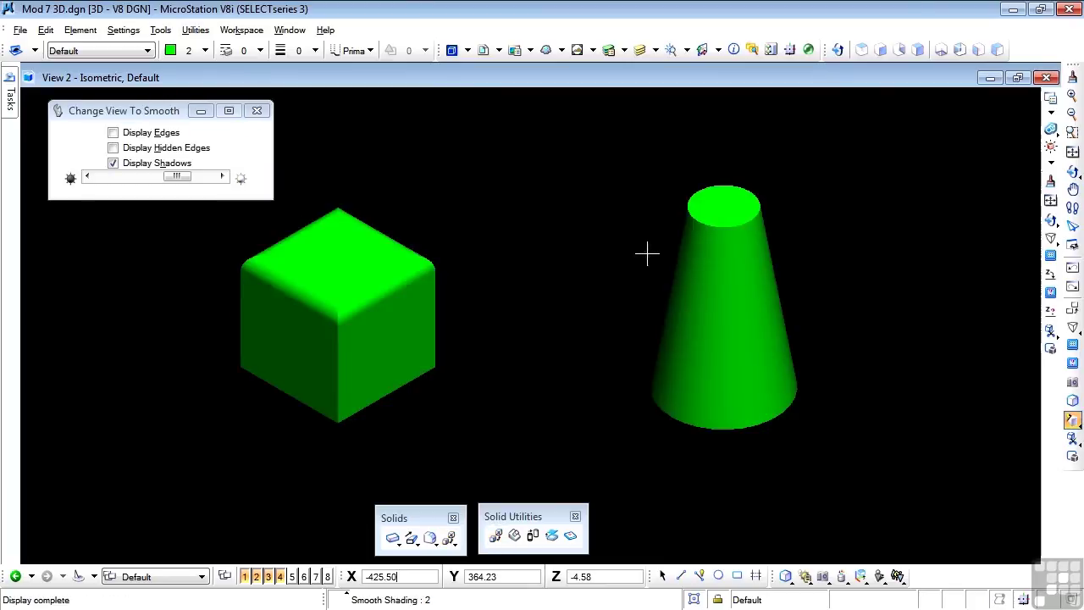
{"action": "key", "text": "F6"}
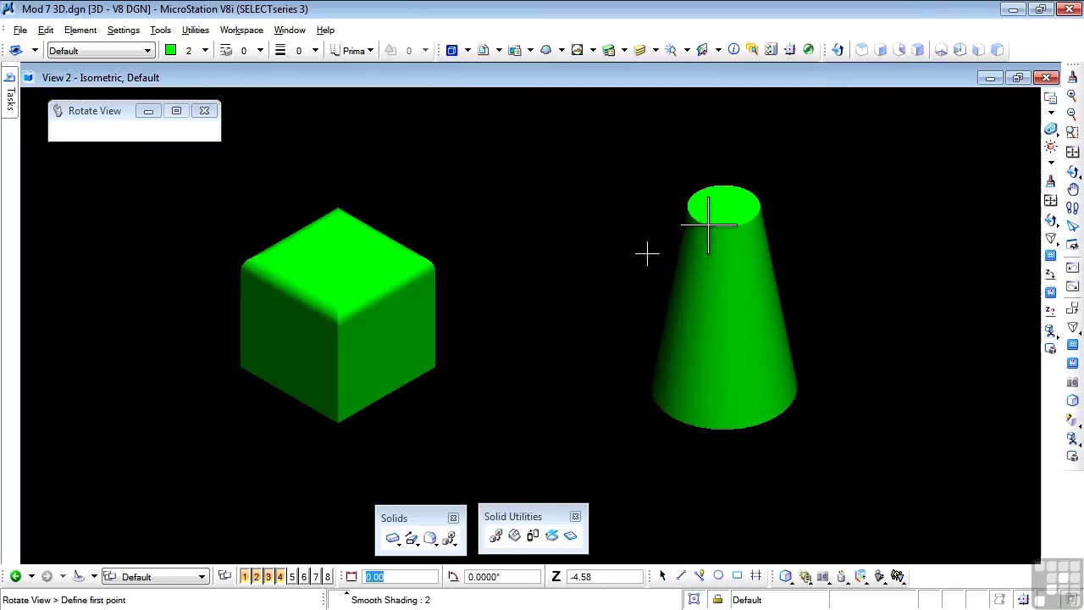
{"action": "left_click", "coordinate": [708, 225]}
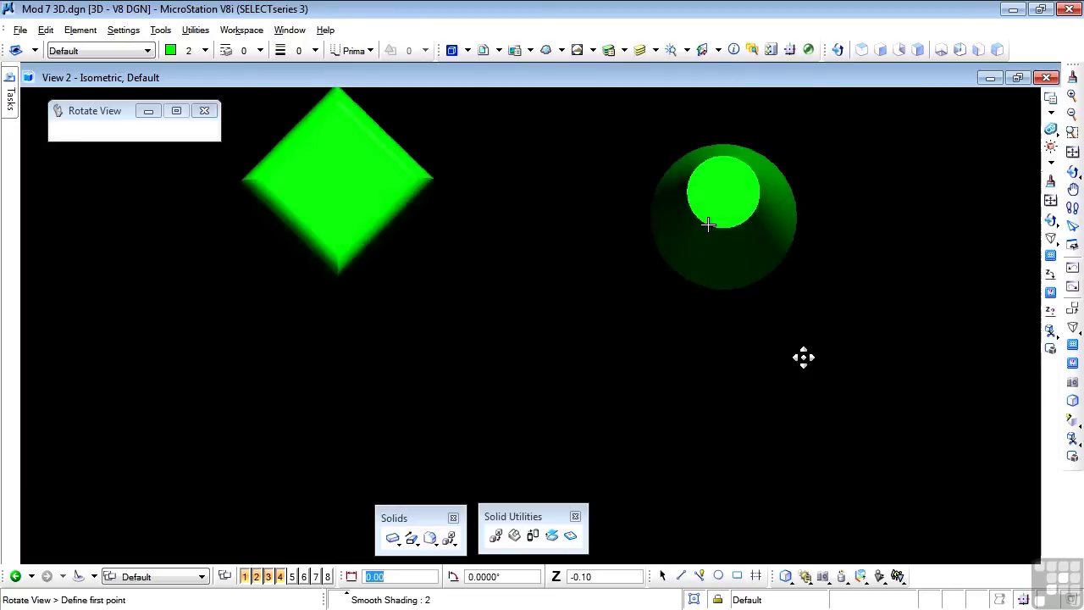
{"action": "left_click", "coordinate": [819, 242]}
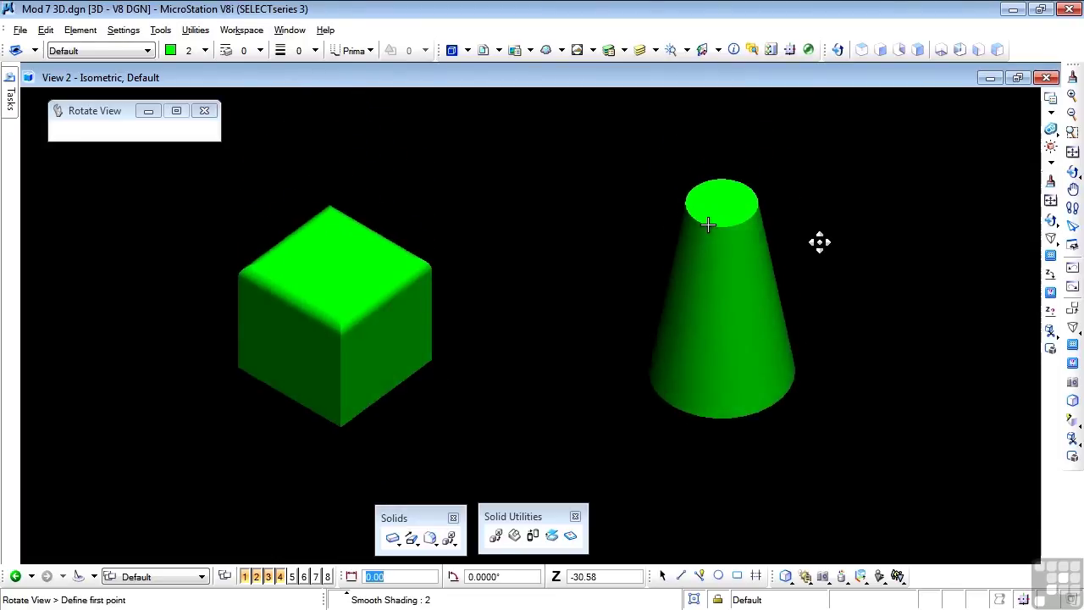
{"action": "key", "text": "F7"}
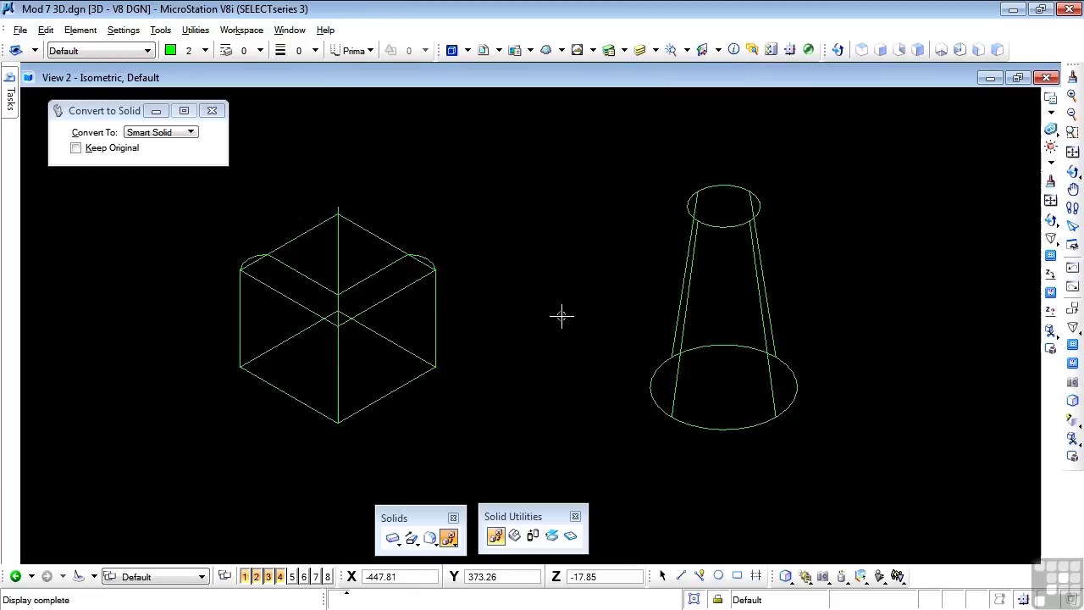